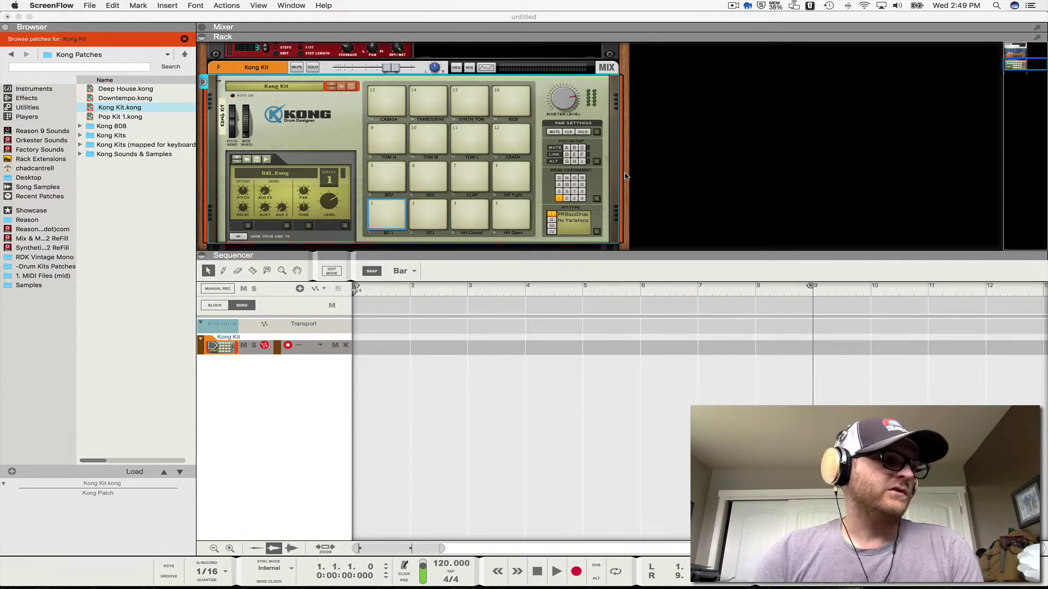
Enlarge the rack area by lowering the divider above the sequencer
scroll(499, 217, down, 3)
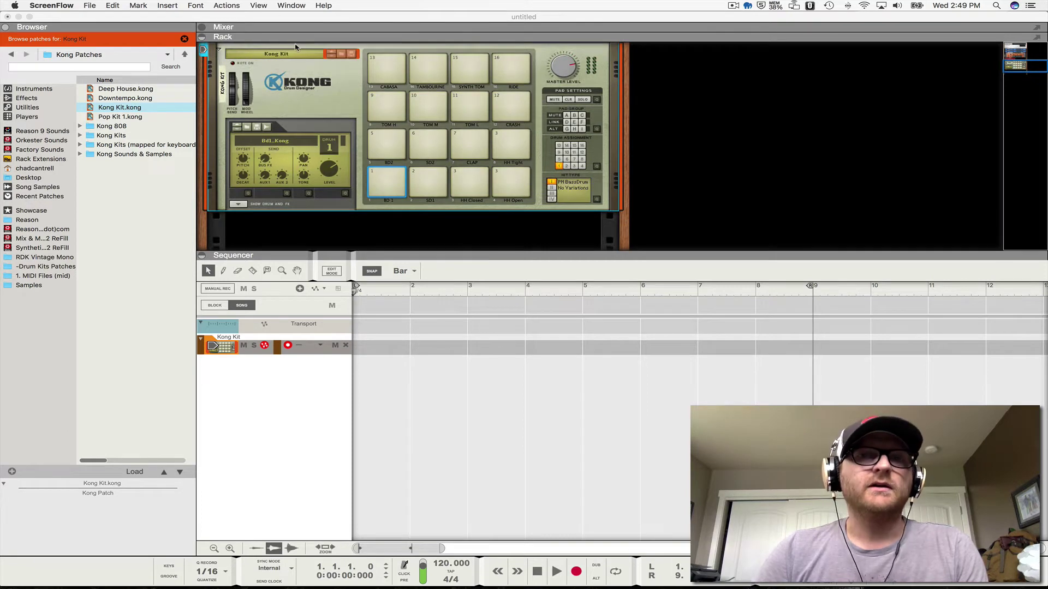
scroll(479, 147, up, 3)
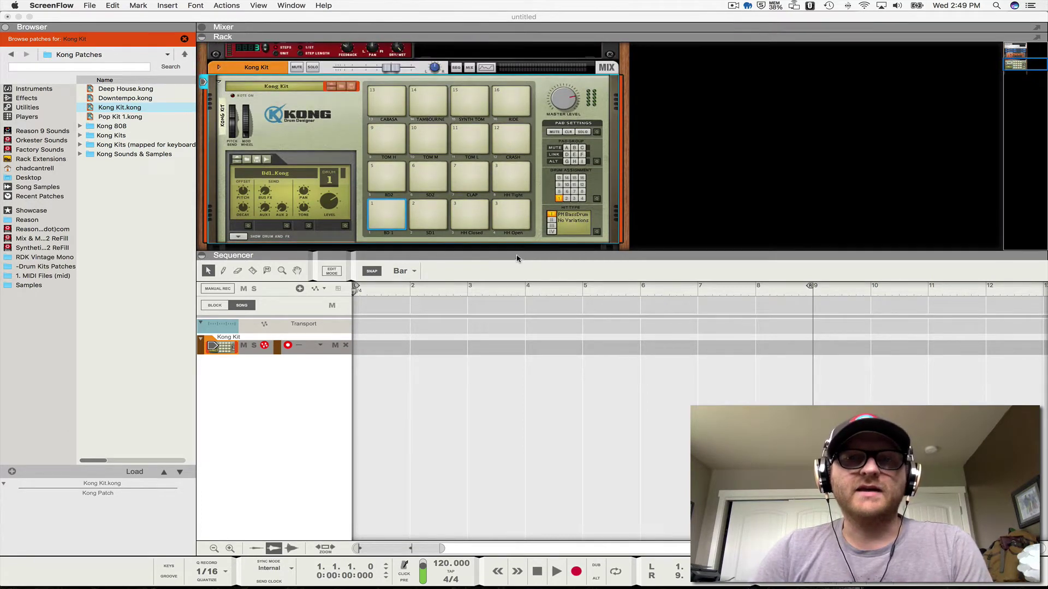
drag(518, 258, 520, 448)
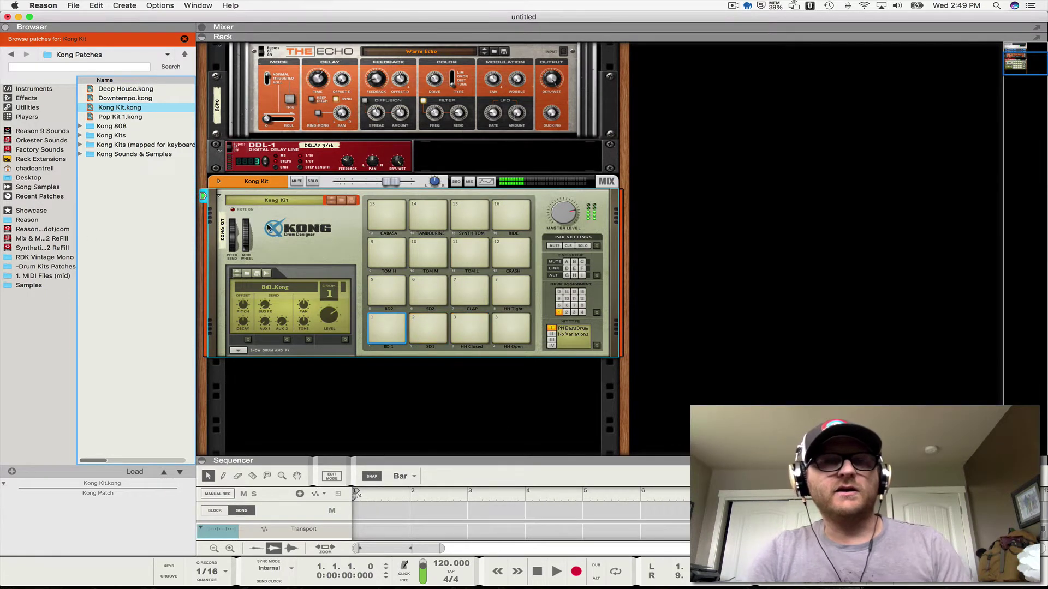
Reset the Kong device to its initial patch and test that its drum pads are empty
right_click(319, 221)
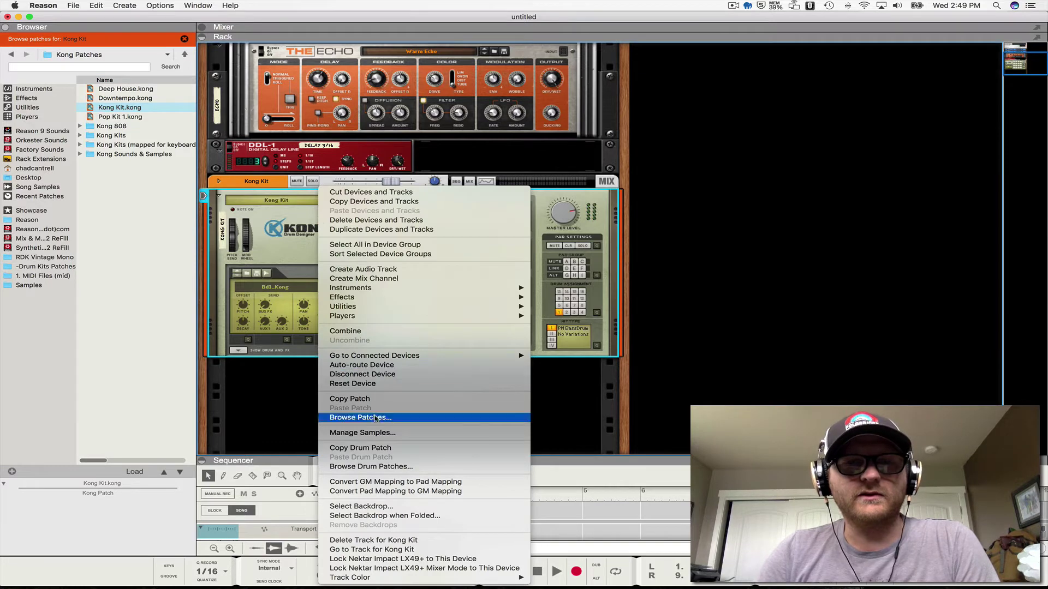
click(354, 383)
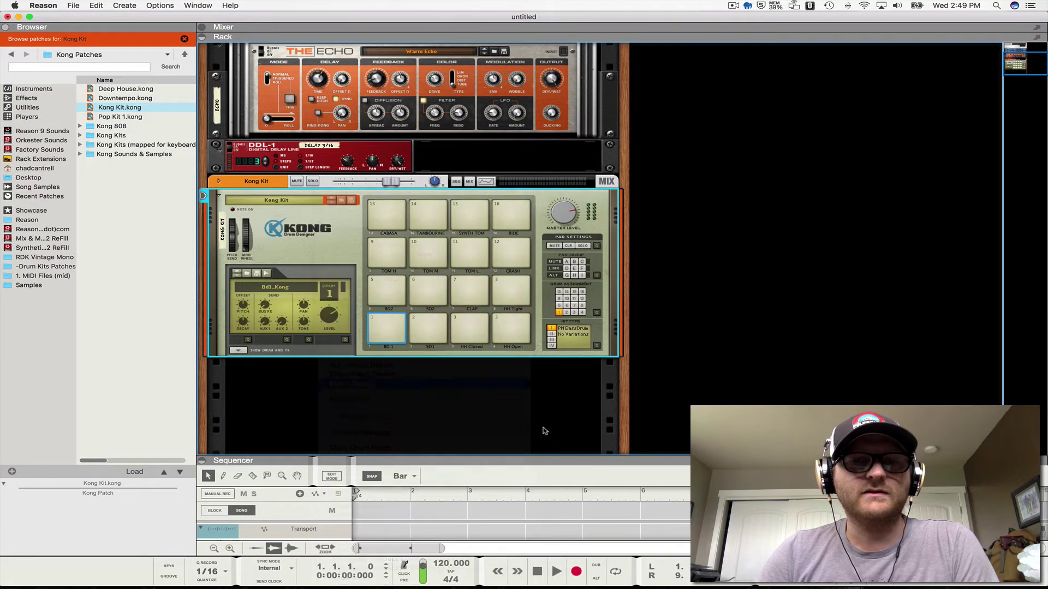
click(405, 328)
click(424, 328)
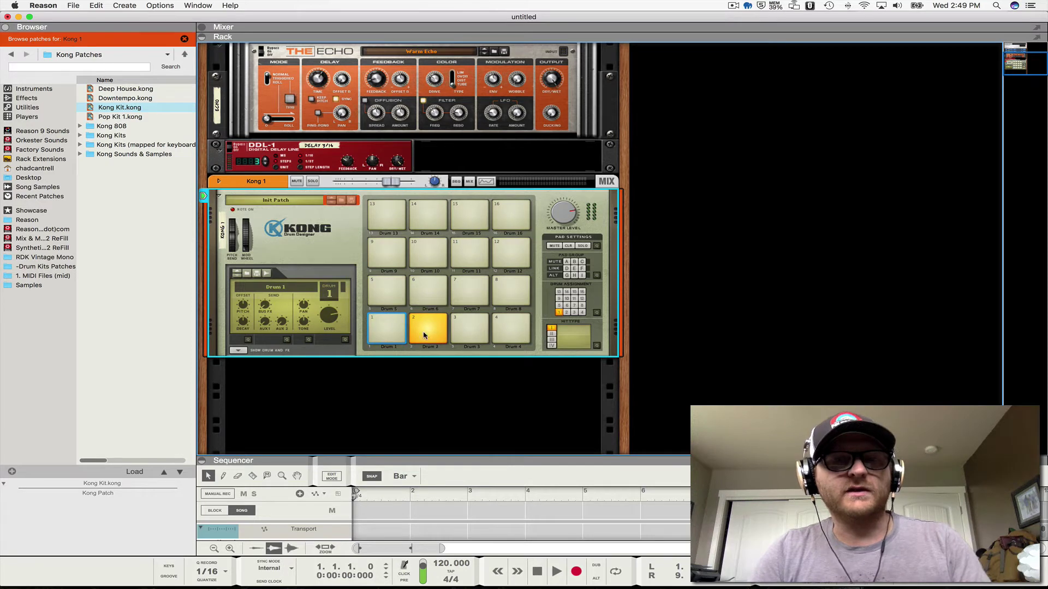
Open the Dr Rex Drum Loops folder in the factory sound bank
click(42, 150)
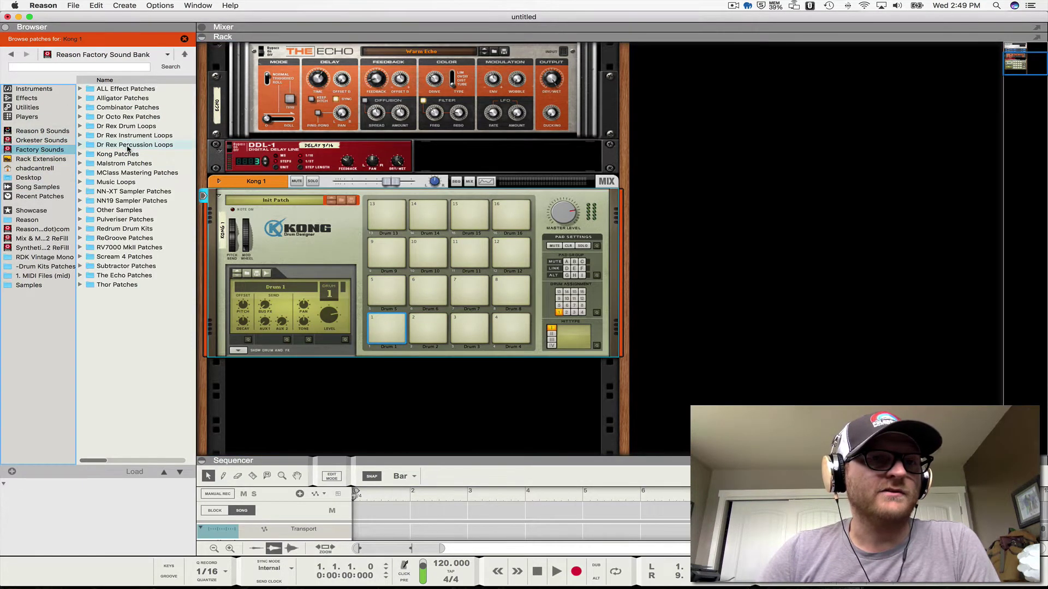
click(80, 126)
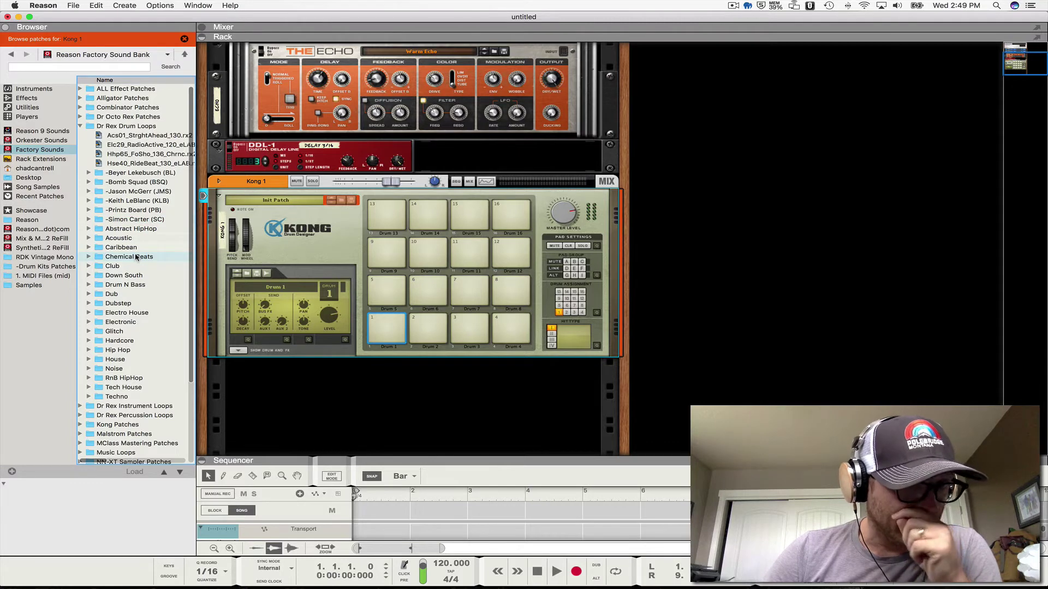
click(88, 266)
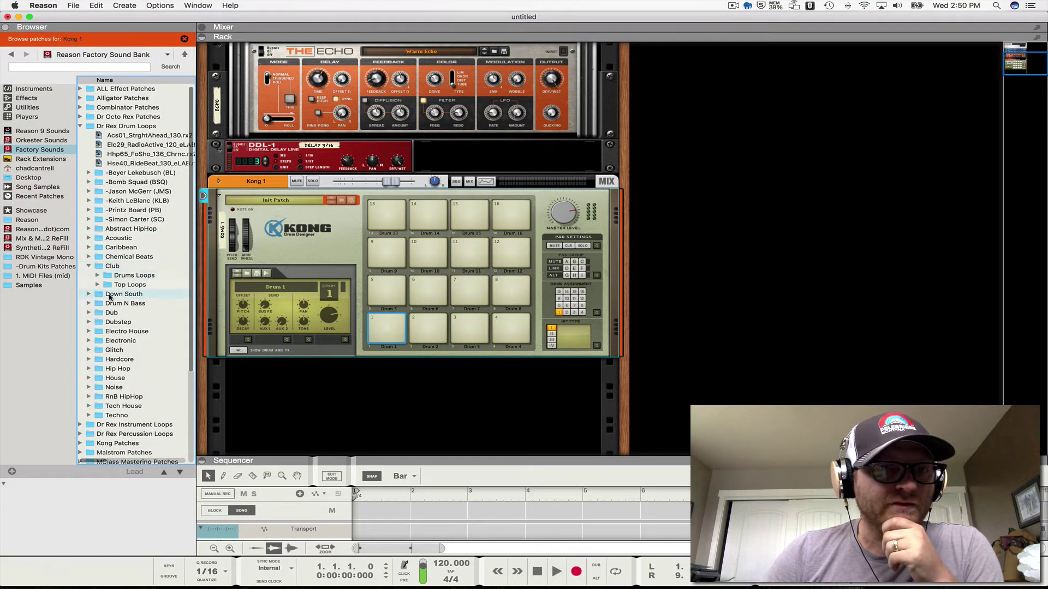
click(97, 275)
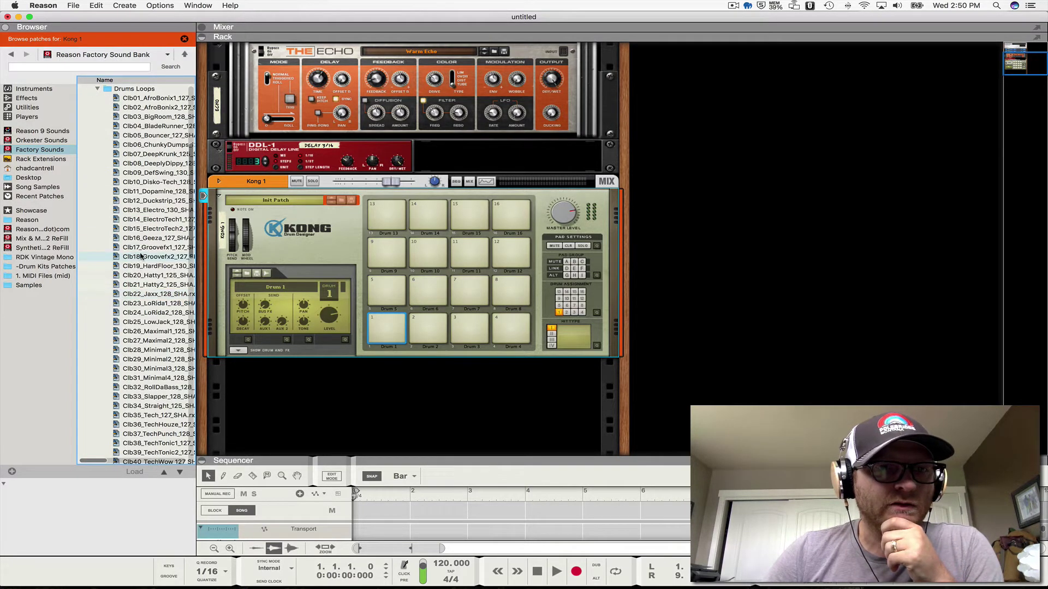
click(97, 88)
scroll(104, 229, up, 4)
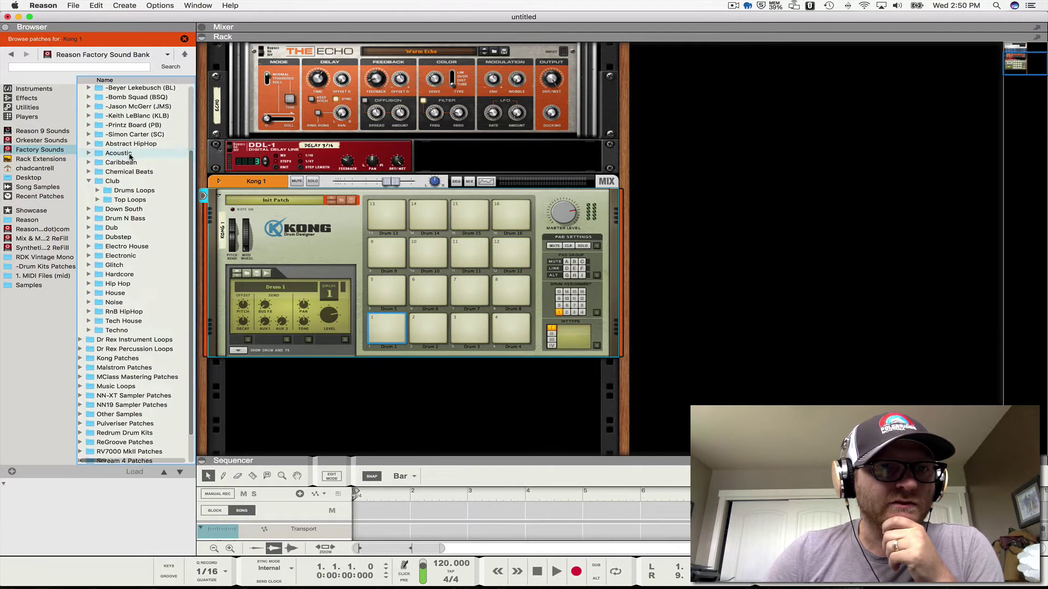
click(88, 185)
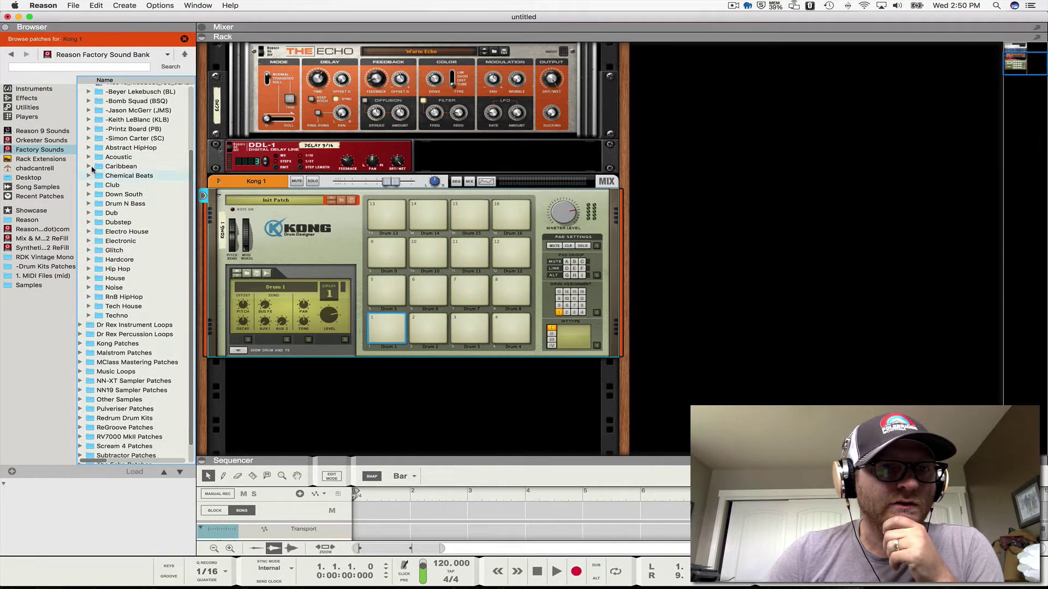
Select the Ahp11_Live_092_Chronic.rx2 loop in the Acoustic > Hip Hop folder
click(88, 158)
click(97, 176)
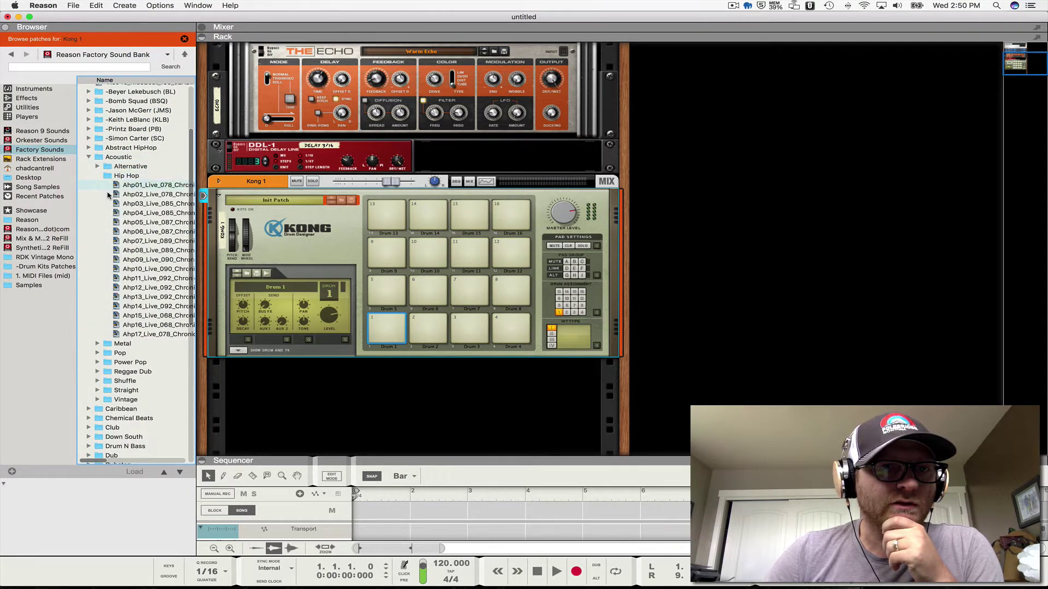
click(140, 280)
Leave patch browsing for Kong 1, expand the Ahp11 loop into its slices and widen the browser to show full file names
scroll(145, 284, right, 3)
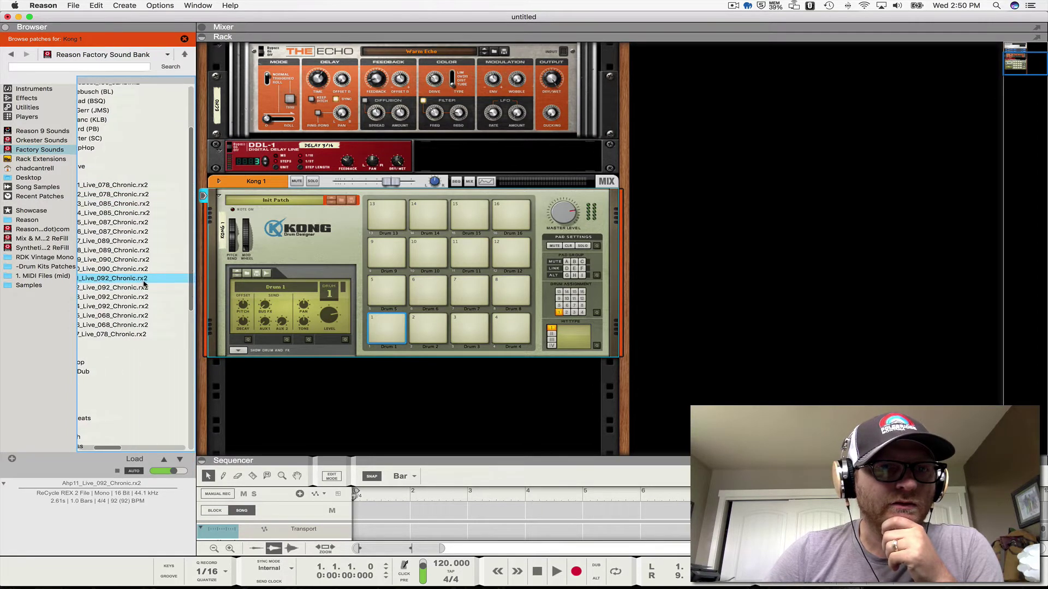
click(185, 40)
scroll(131, 280, left, 3)
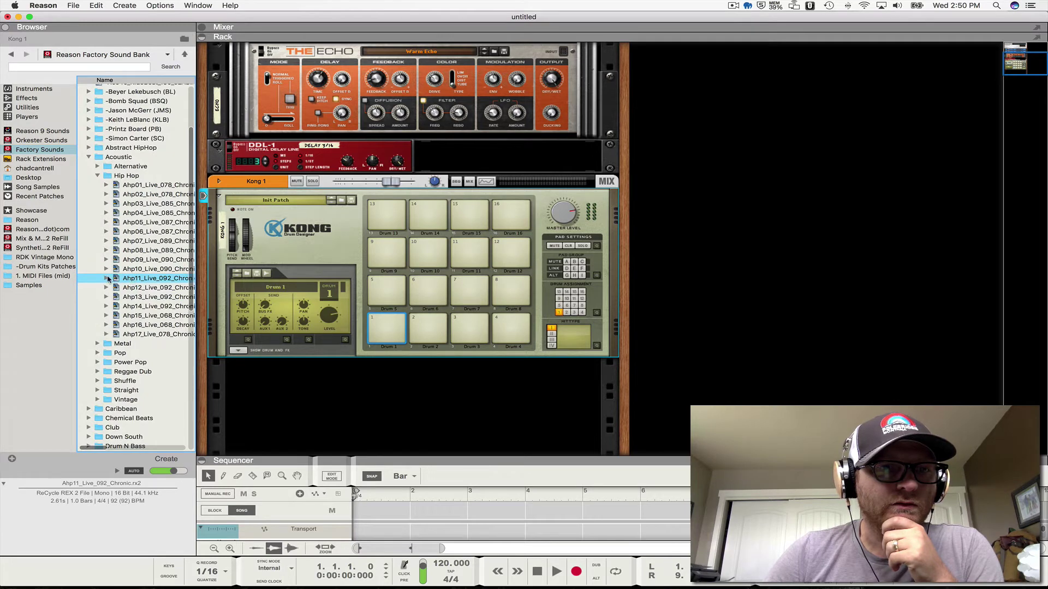
click(107, 278)
drag(195, 270, 302, 275)
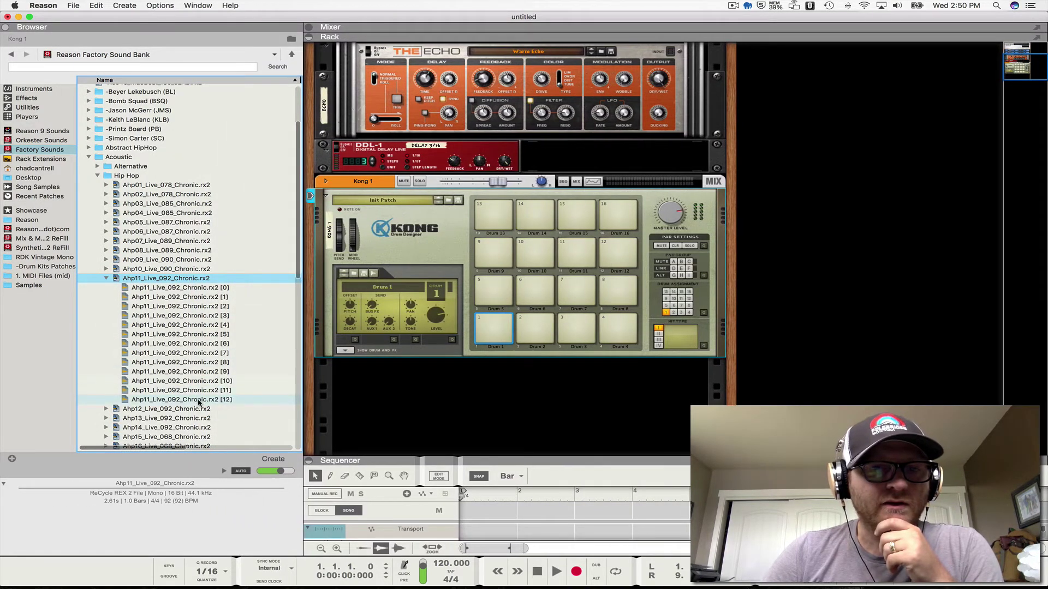
Audition slices [0] to [7] of Ahp11_Live_092_Chronic.rx2 one after another
click(175, 289)
click(182, 298)
click(182, 307)
click(182, 316)
click(183, 325)
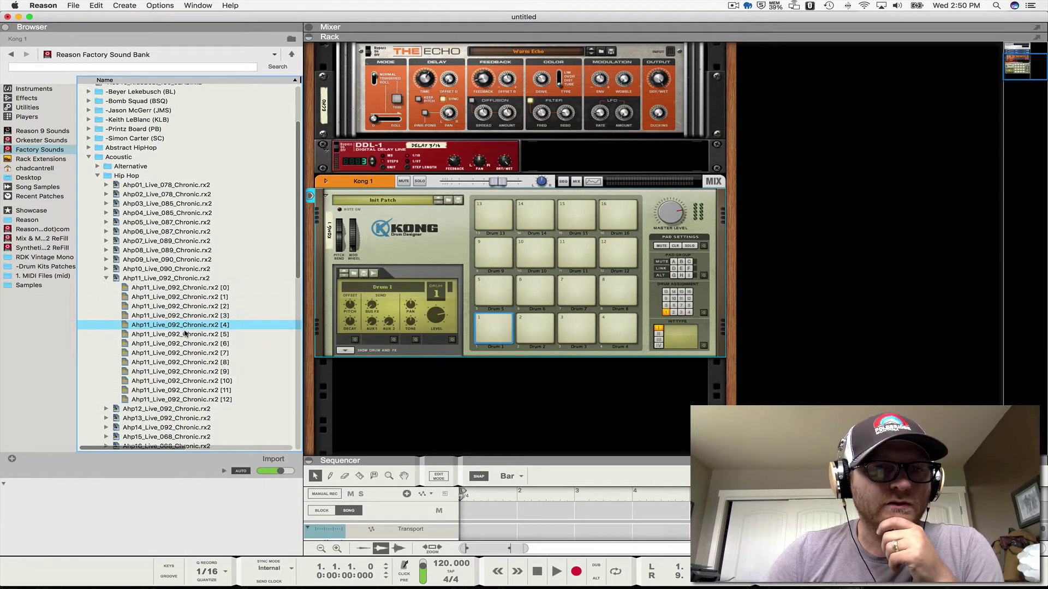
click(184, 335)
click(184, 343)
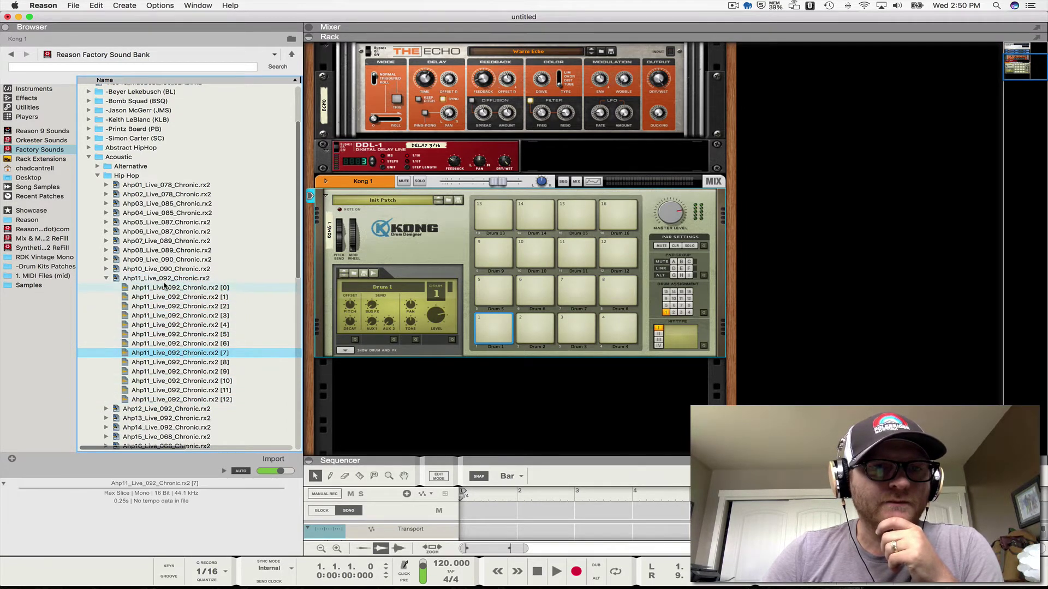
Load the whole Ahp11_Live_092_Chronic.rx2 loop onto Kong pad 1 and show the drum and FX section
click(164, 280)
drag(149, 281, 496, 330)
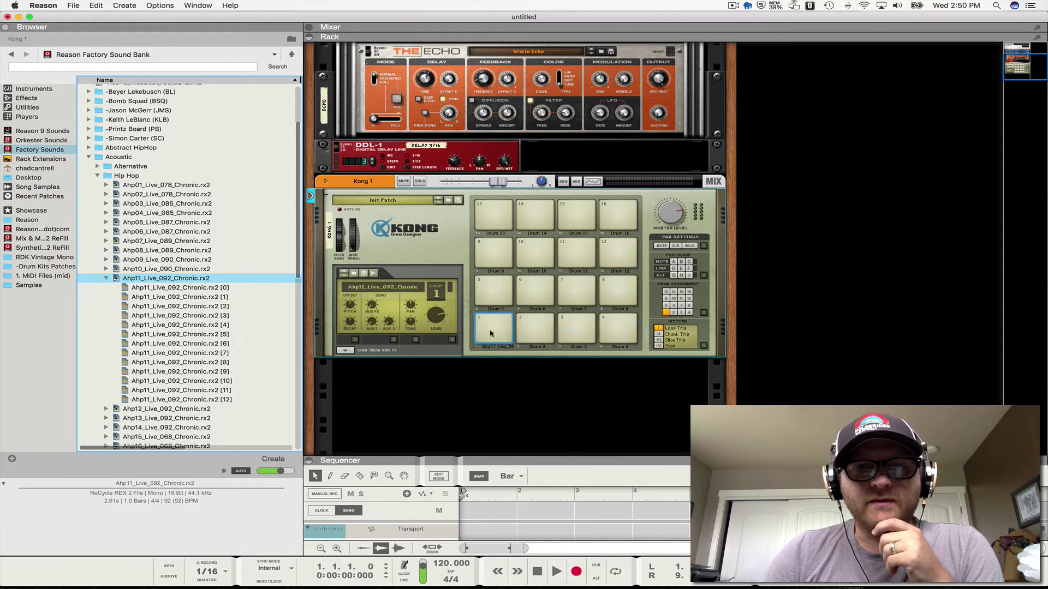
click(345, 350)
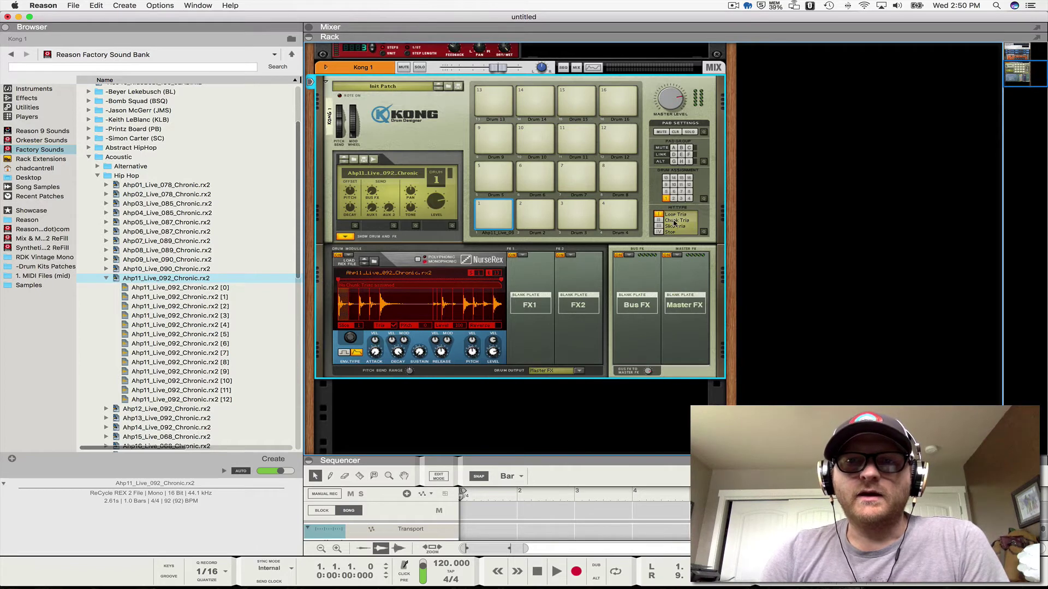
Assign pads 2 to 8 to drum 1 in the pad drum assignment quick edit mode
click(703, 200)
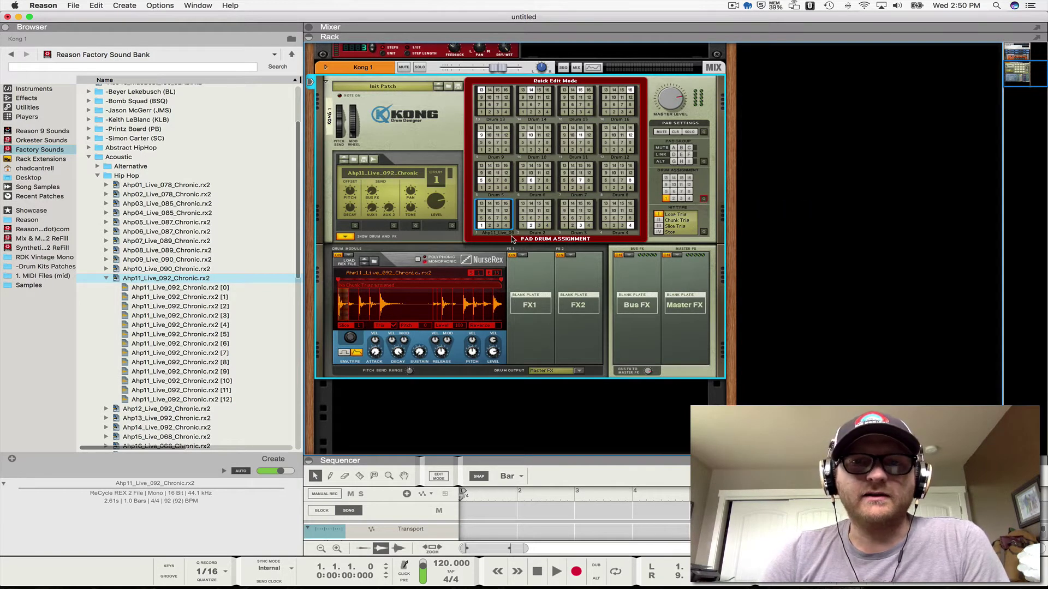
click(521, 229)
click(567, 226)
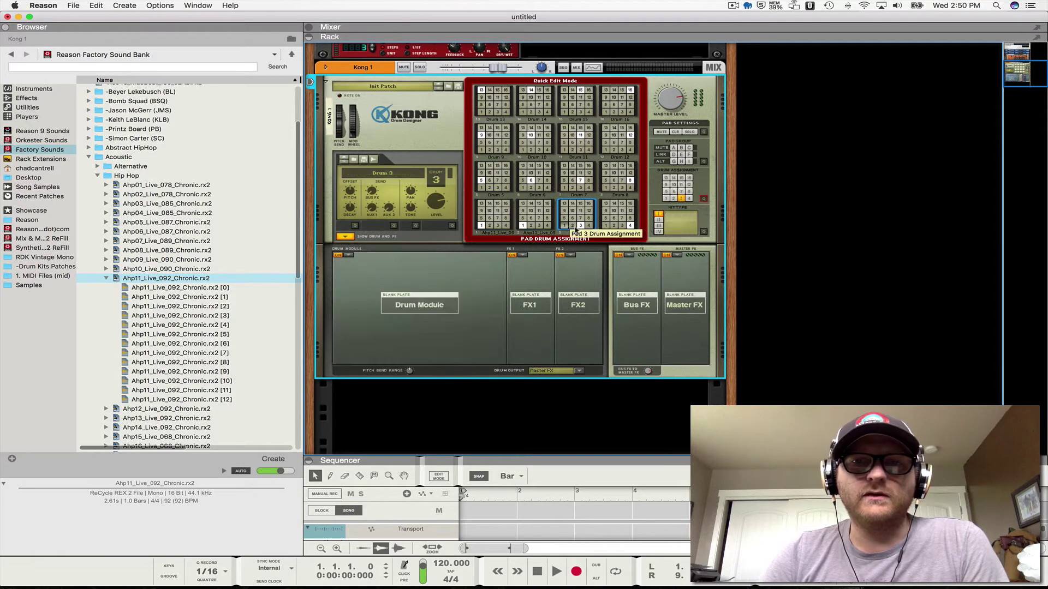
click(608, 228)
click(611, 184)
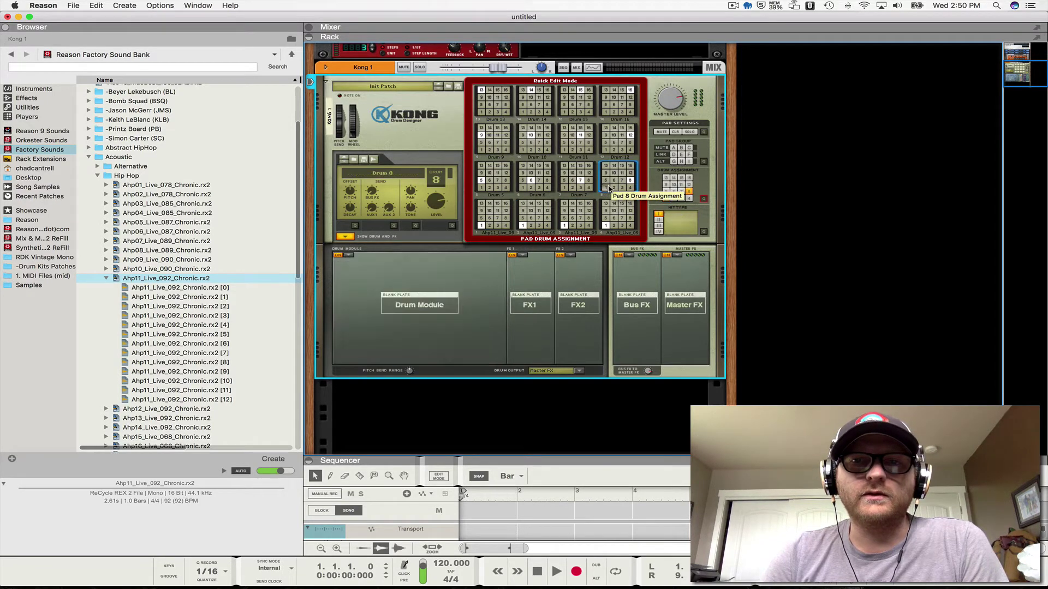
click(565, 190)
click(526, 186)
click(486, 183)
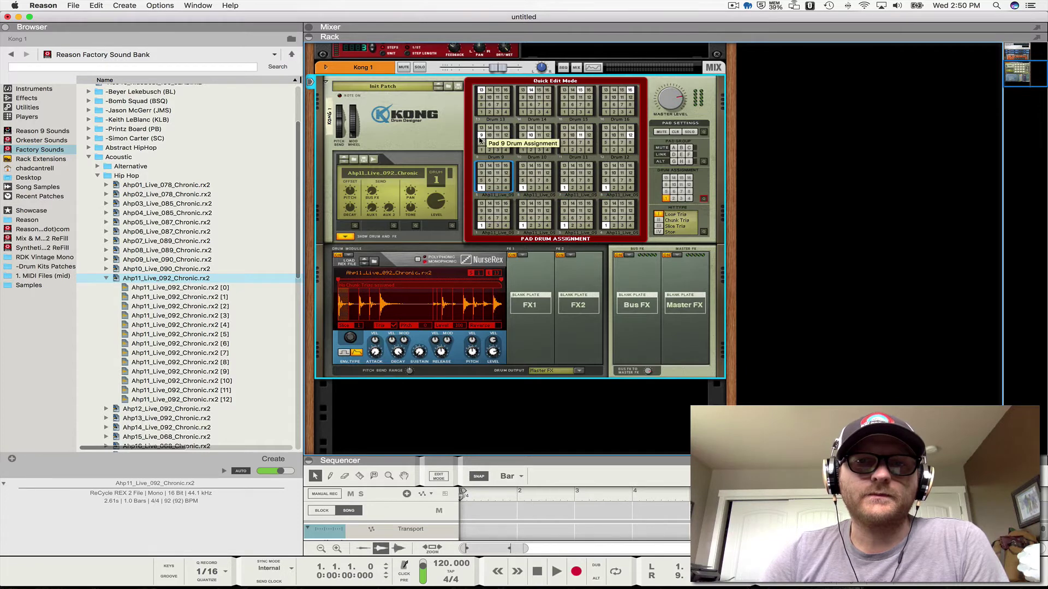
Assign pads 9 to 16 to drum 1 and leave the drum assignment quick edit mode
click(480, 141)
click(524, 146)
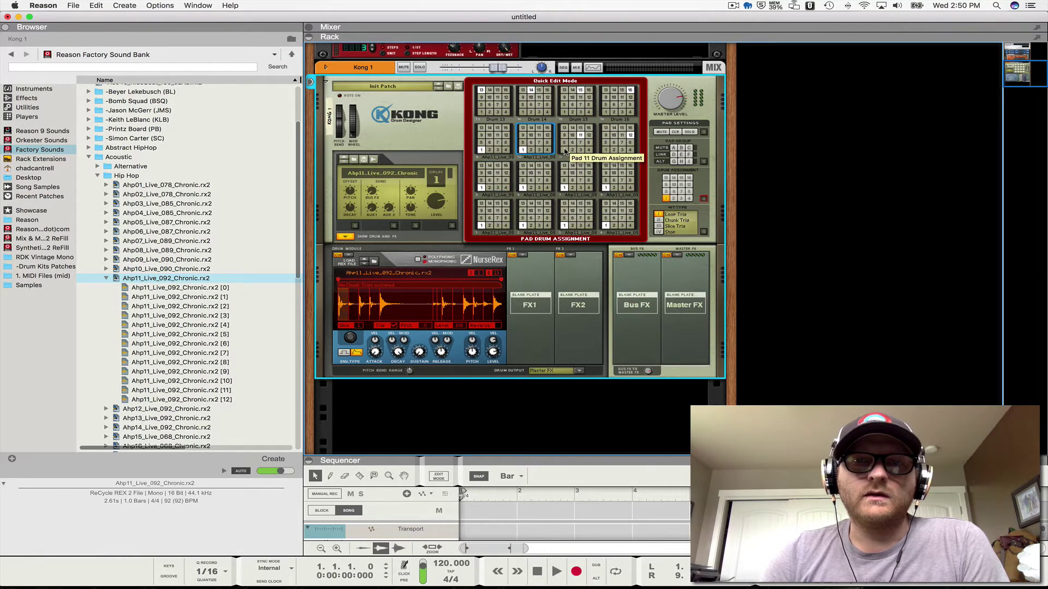
click(564, 152)
click(608, 151)
click(614, 106)
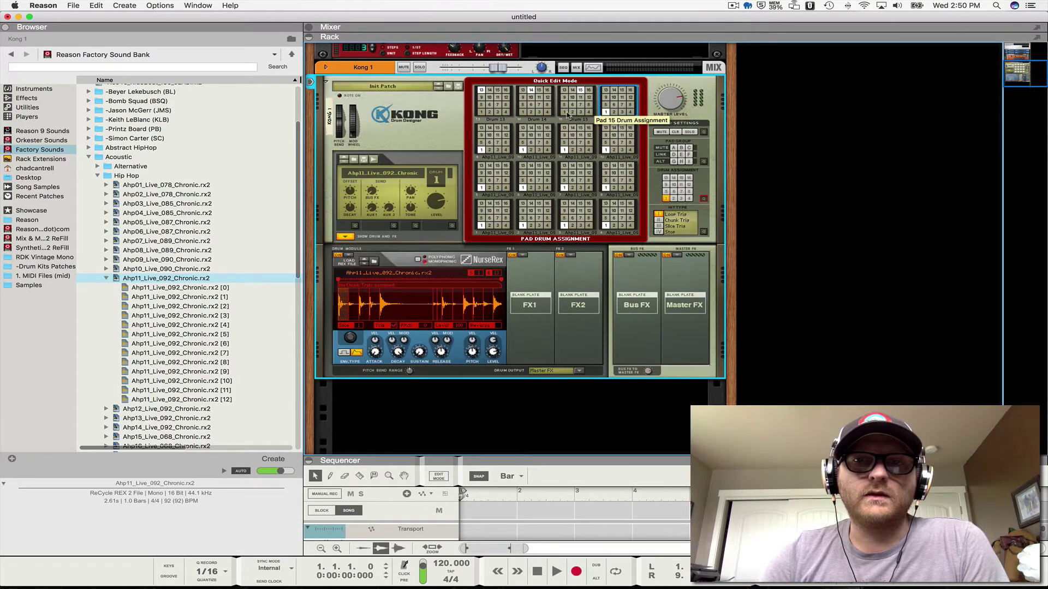
click(567, 115)
click(530, 114)
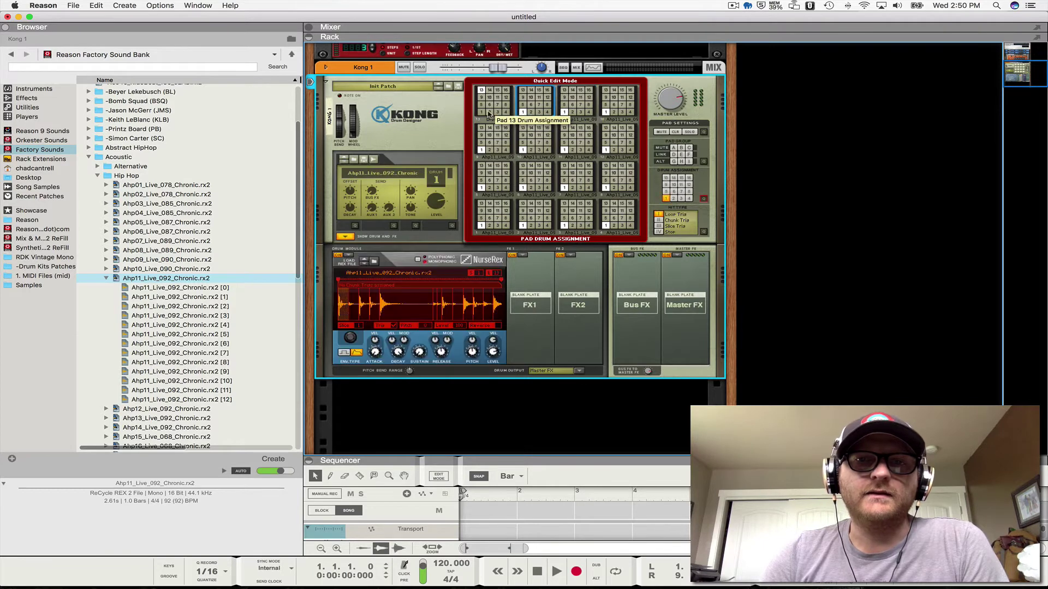
click(488, 113)
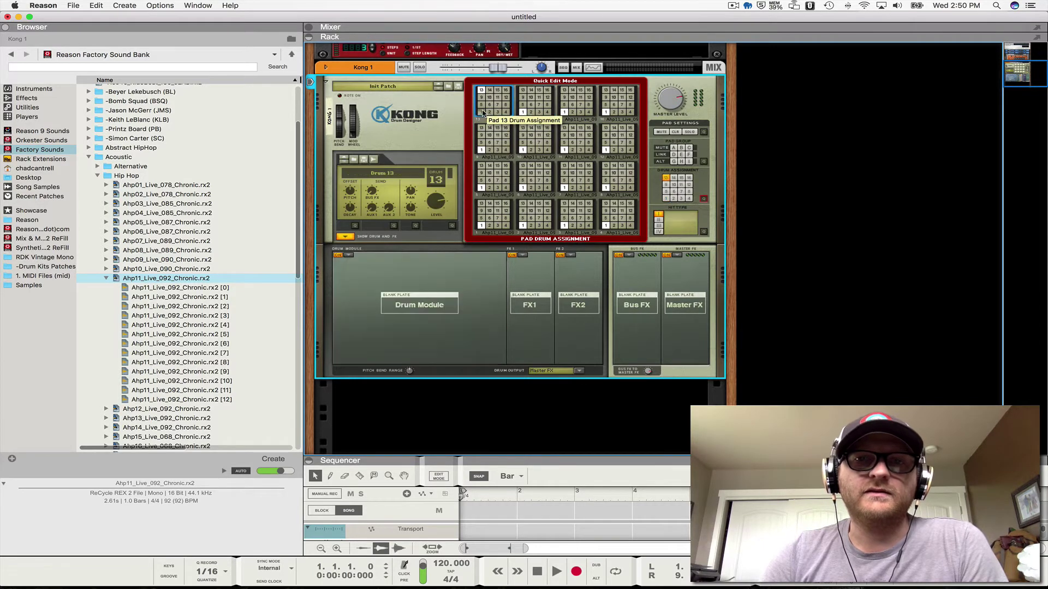
click(704, 200)
Set the hit type of pads 1 to 8 to Chunk Trig (II) in the pad hit assignment quick edit mode
click(704, 232)
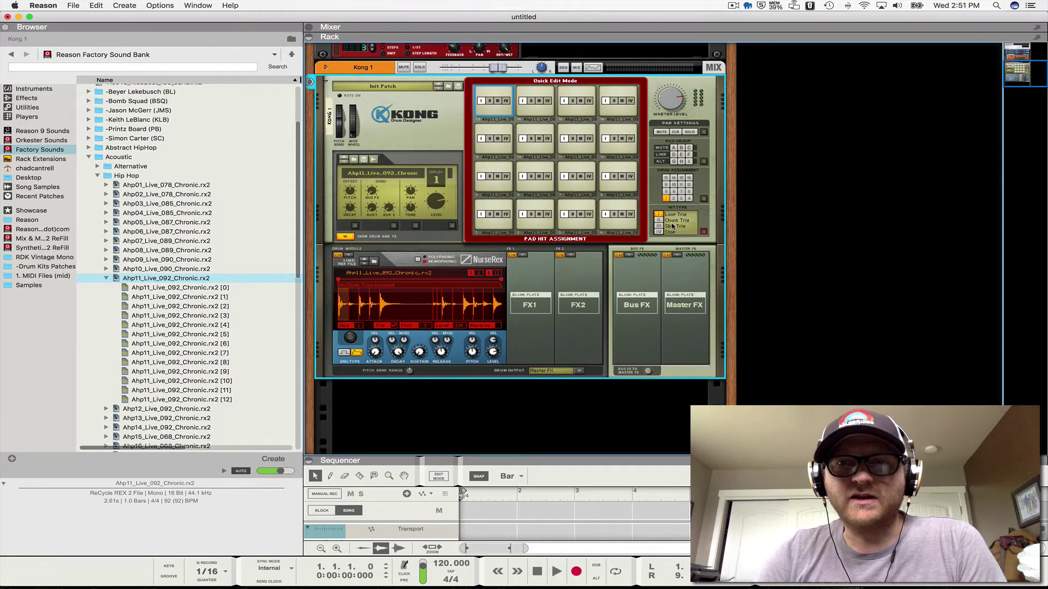
click(490, 215)
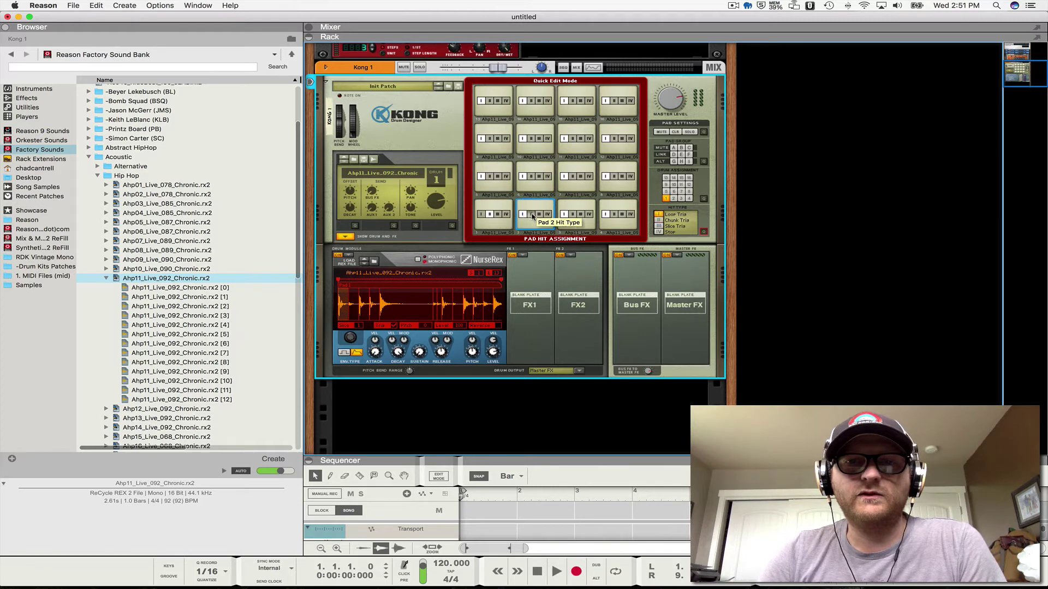
click(531, 215)
click(571, 216)
click(617, 216)
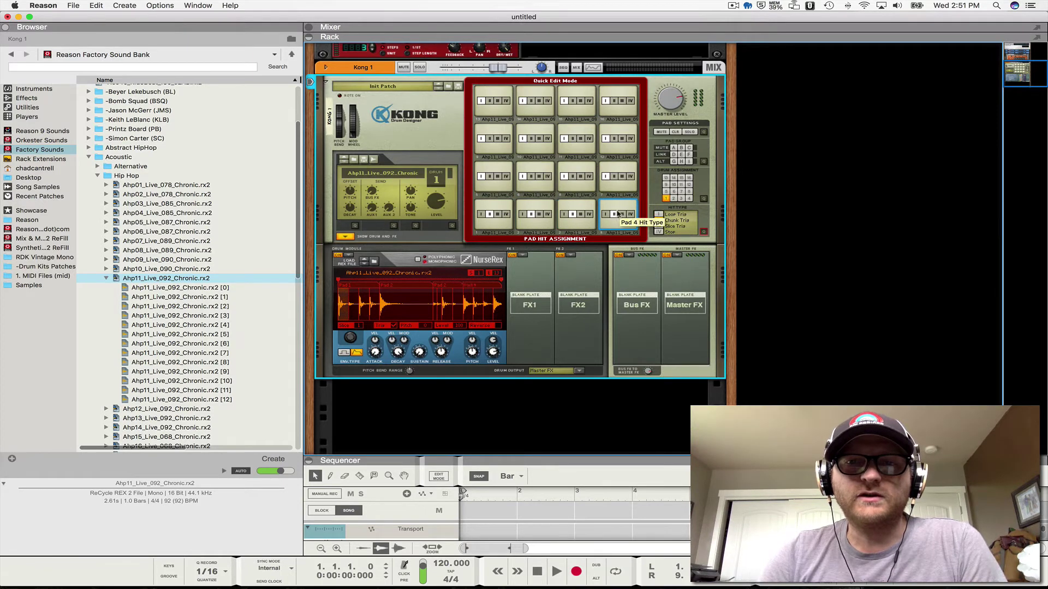
click(617, 177)
click(580, 177)
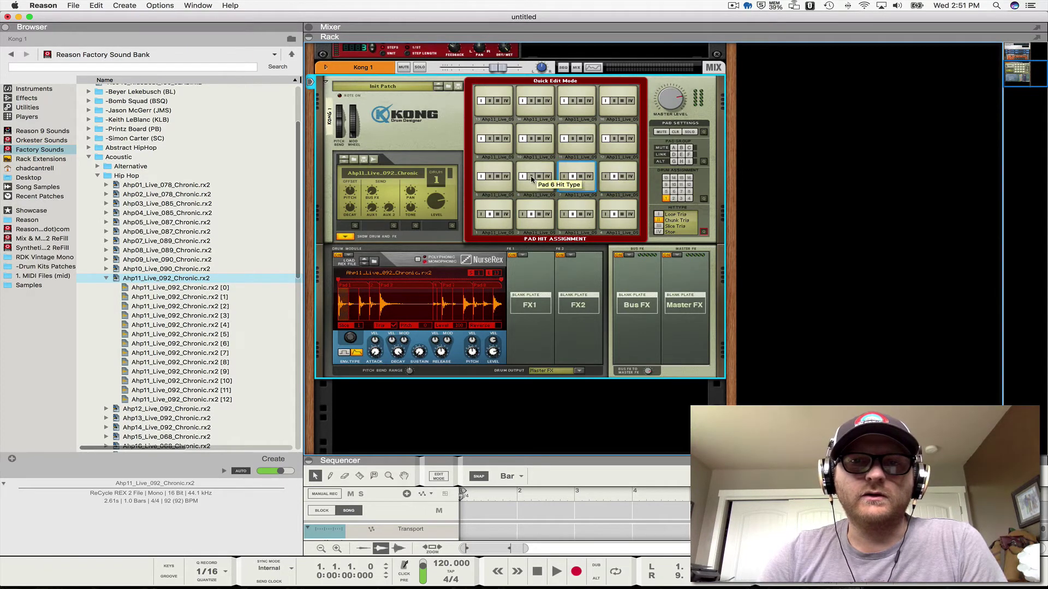
click(535, 177)
click(490, 177)
Set the hit type of pads 9 to 16 to Chunk Trig (II) and leave the hit assignment quick edit mode
click(493, 139)
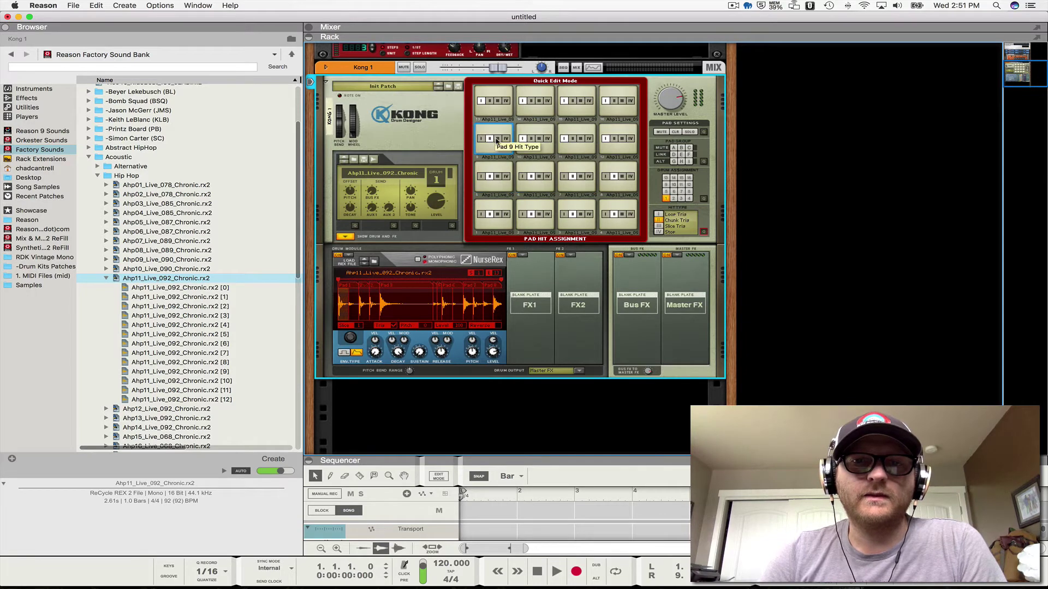
click(535, 139)
click(577, 139)
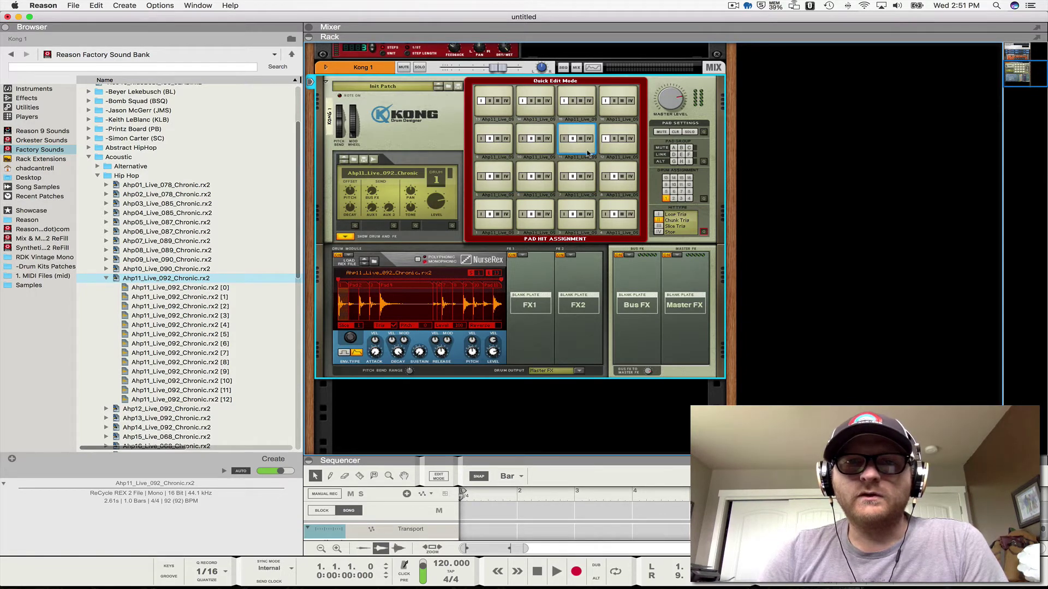
click(616, 141)
click(619, 101)
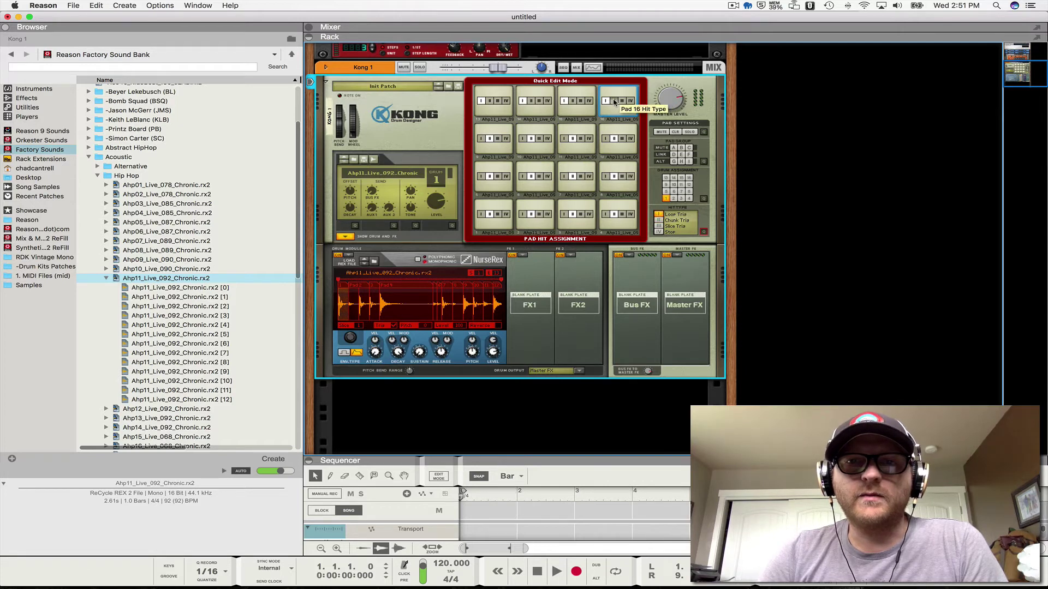
click(578, 101)
click(535, 102)
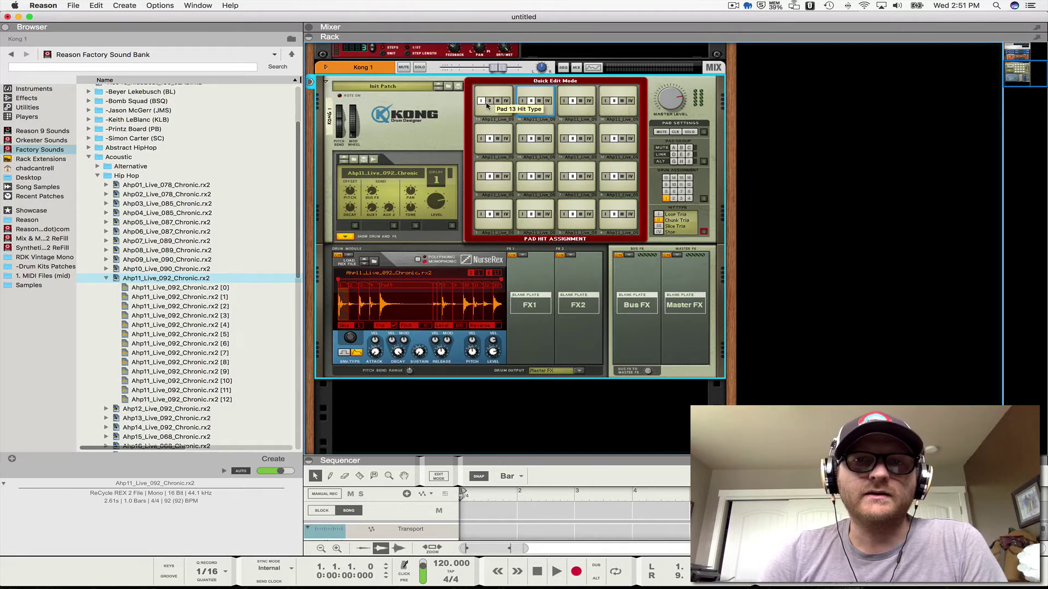
click(492, 103)
click(704, 233)
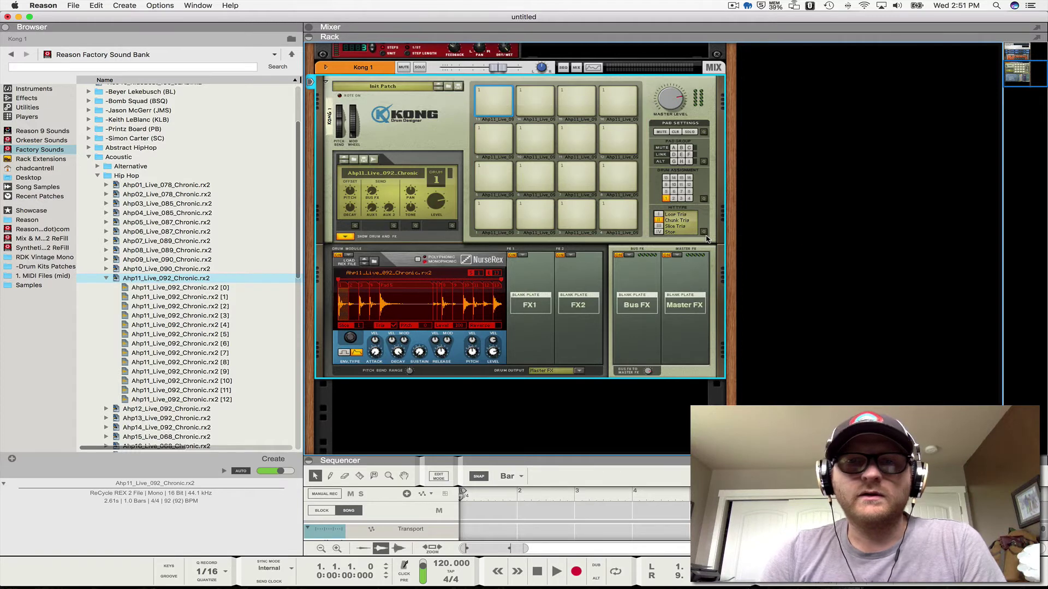